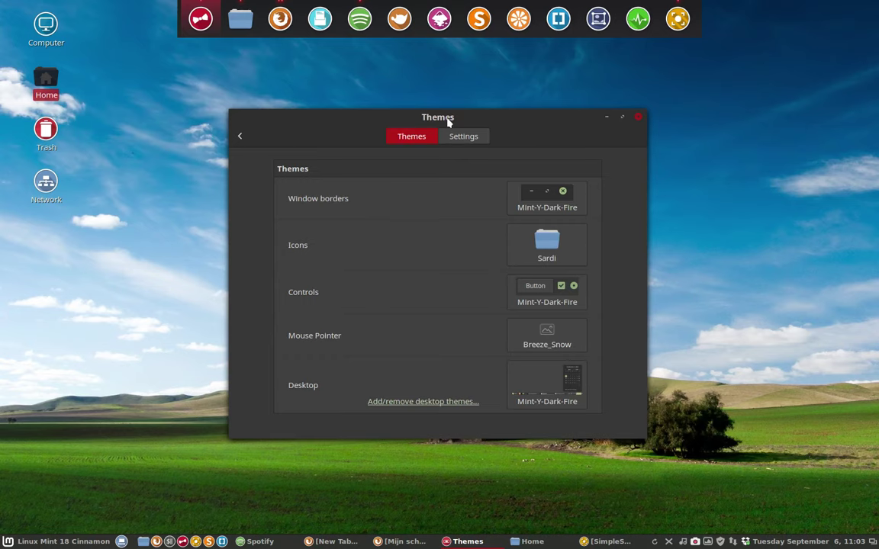
Open the .icons folder in the file manager to view the installed icon themes, and return to the Themes window.
left_click(660, 141)
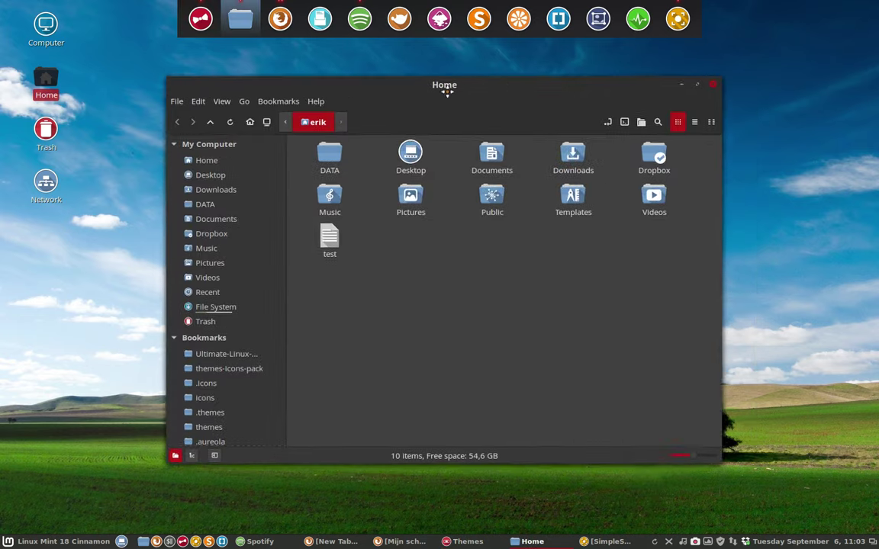
left_click(191, 386)
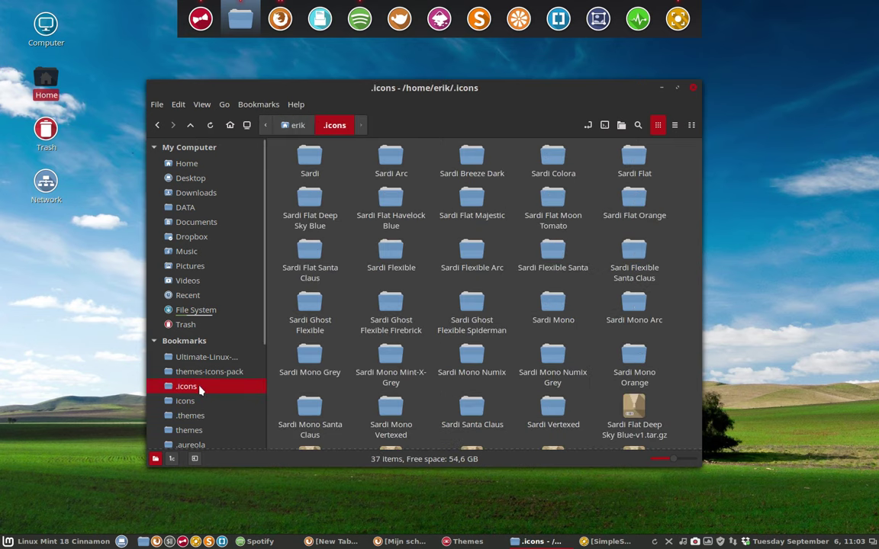
left_click(661, 89)
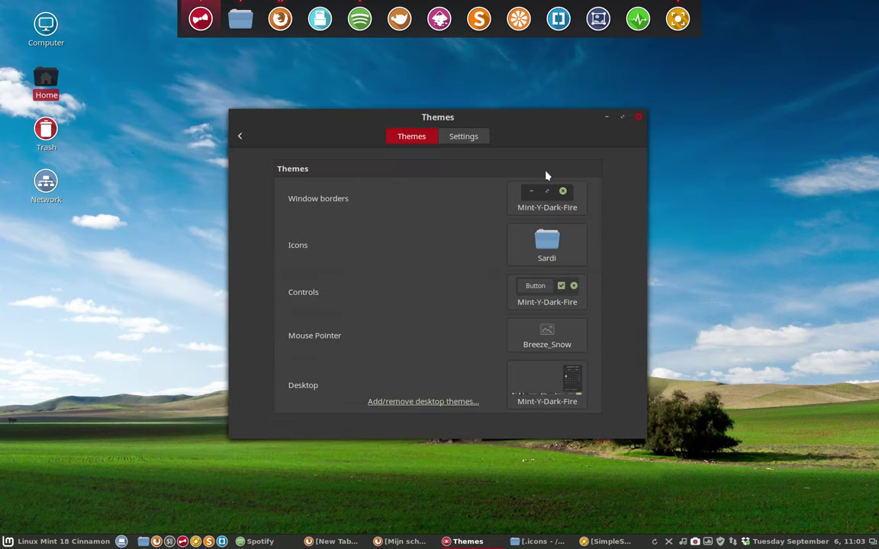
Set the icon theme to Sardi Flat Deep Sky Blue.
left_click(546, 246)
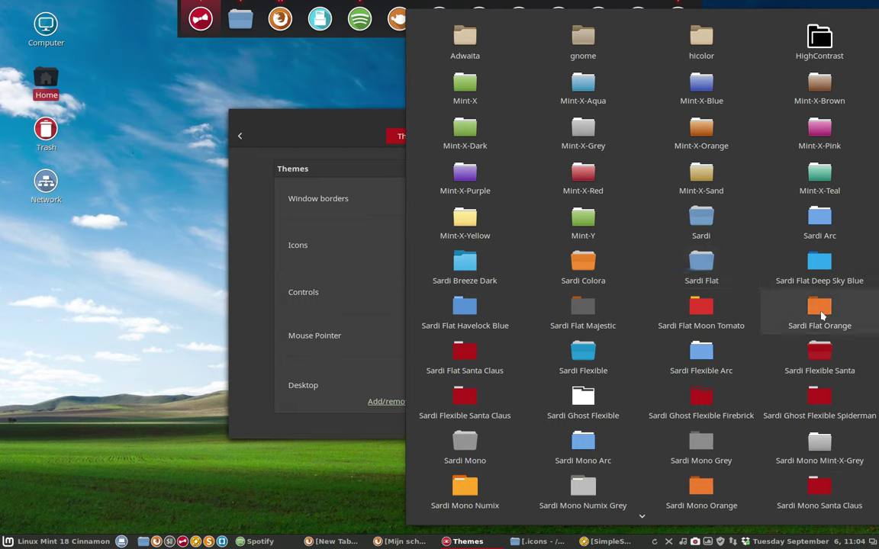
left_click(820, 272)
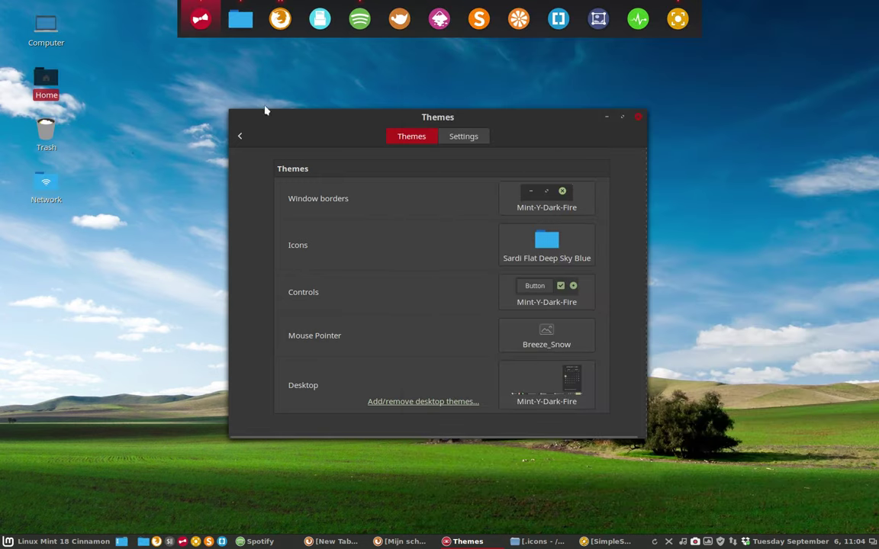
Open the Home folder from the desktop and arrange its window and the Themes window so both are fully visible.
left_click_drag(252, 114, 435, 111)
double_click(45, 78)
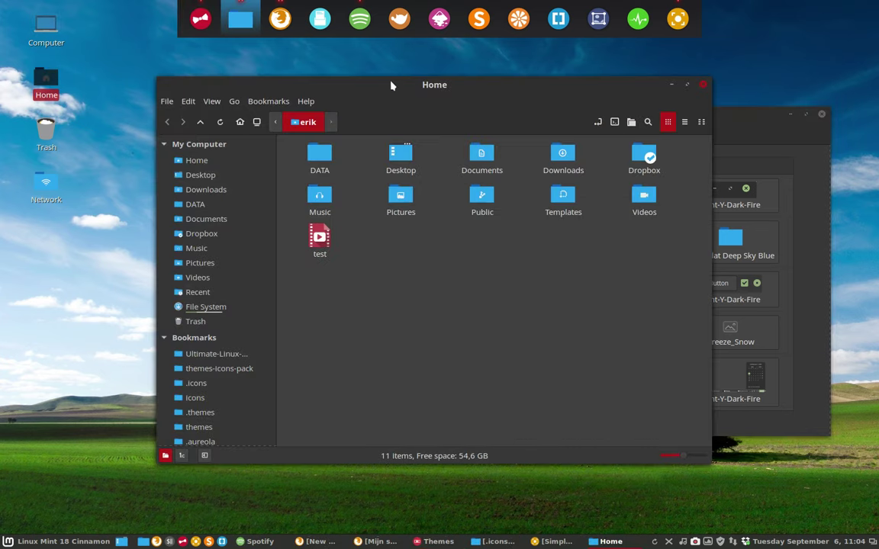
left_click_drag(392, 86, 4, 534)
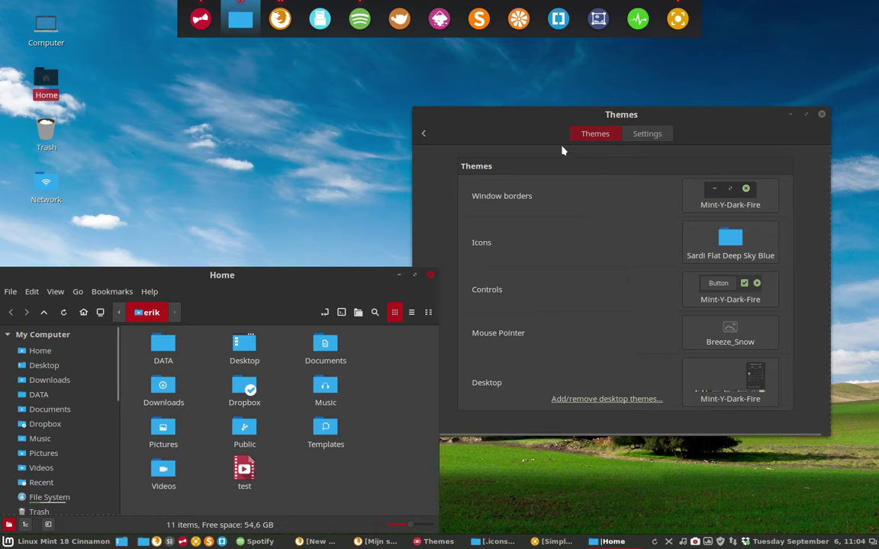
left_click_drag(557, 116, 587, 104)
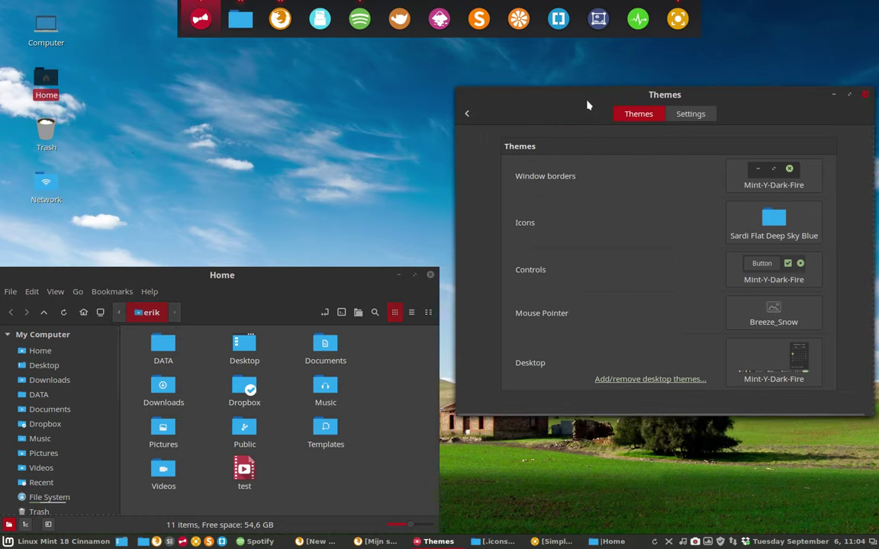
Set the icon theme to Sardi Flat Havelock Blue and activate the Home folder window to see its icons.
left_click(759, 217)
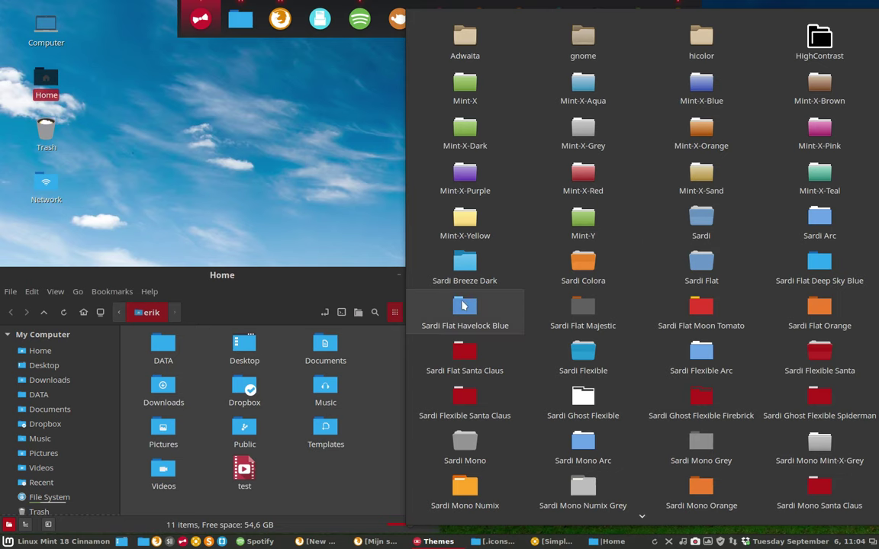
left_click(461, 307)
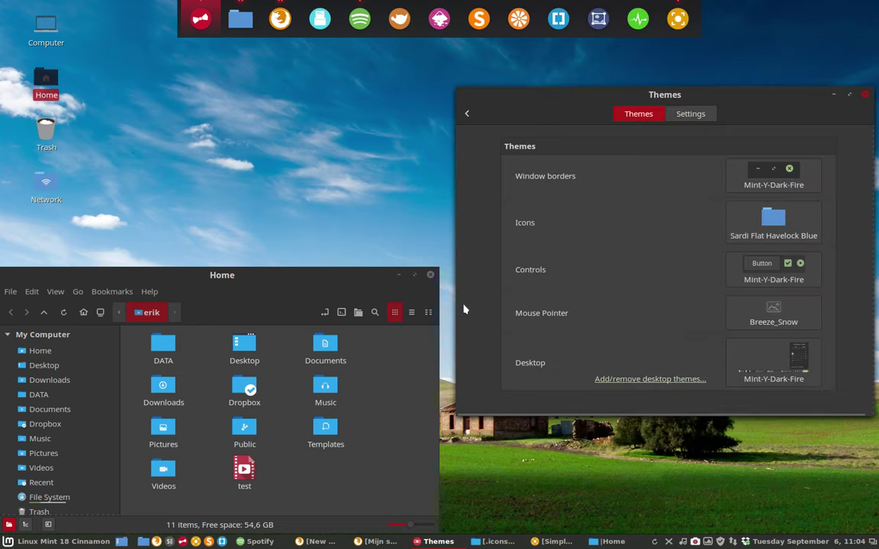
left_click(257, 287)
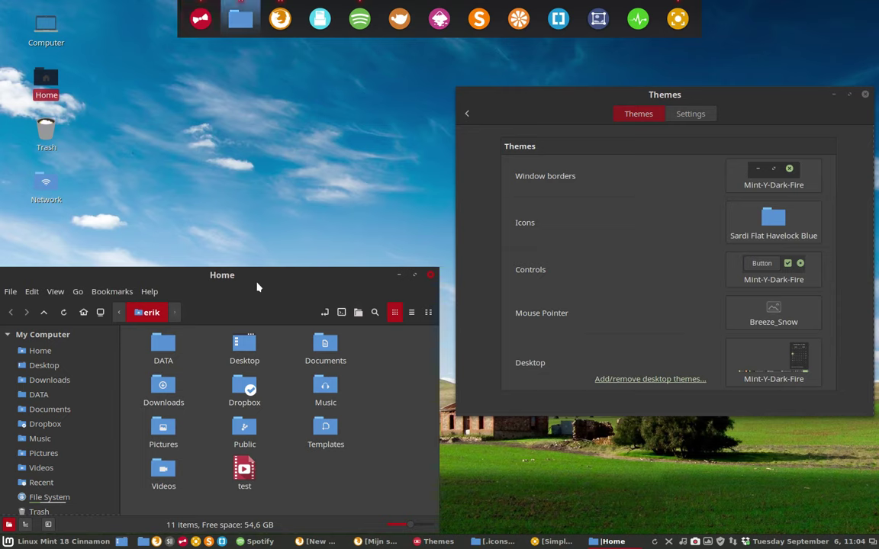
Apply the Sardi Flat Moon Tomato icon theme, followed by Sardi Flat Santa Claus.
left_click(758, 228)
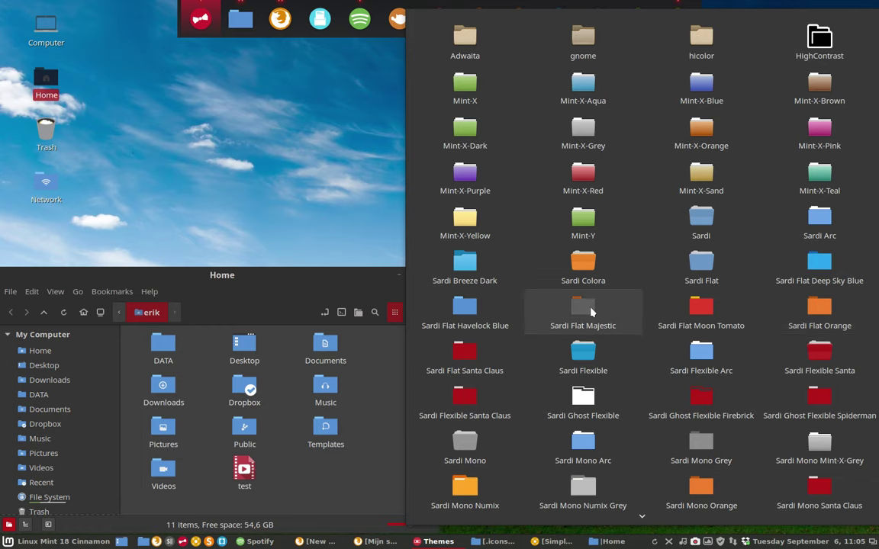
left_click(696, 312)
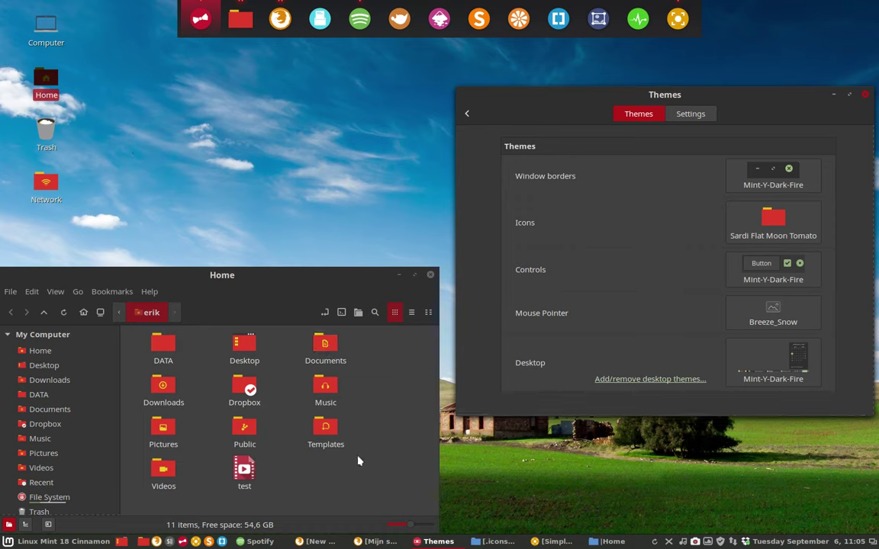
left_click(763, 225)
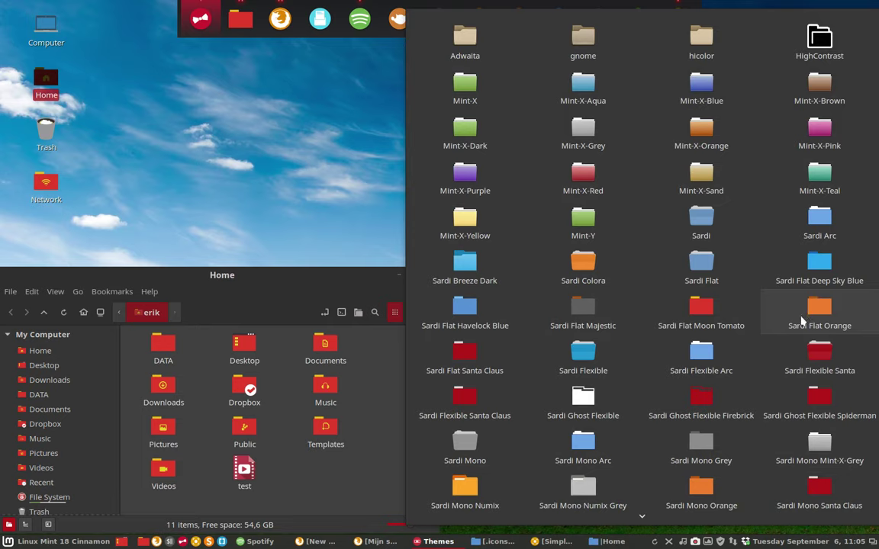
left_click(475, 361)
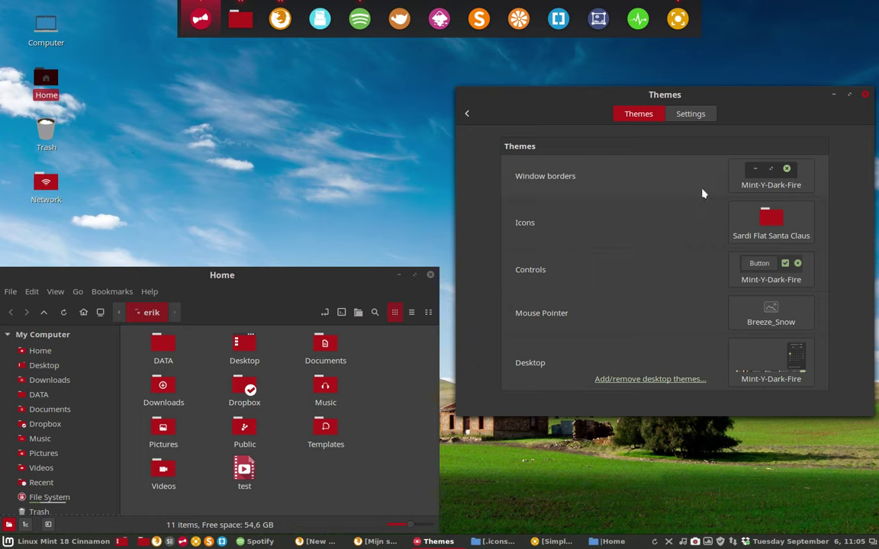
Apply the Sardi Flexible Santa icon theme, followed by Sardi Flexible Santa Claus.
left_click(770, 221)
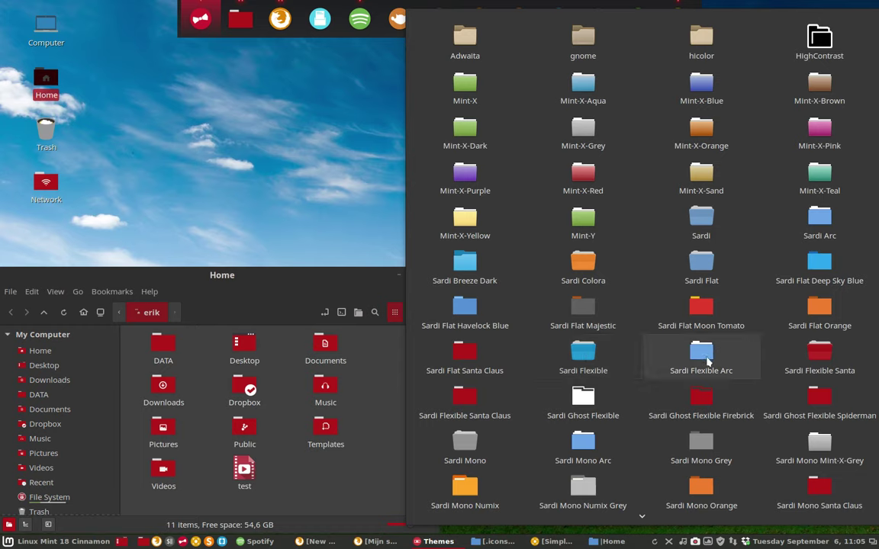
left_click(821, 358)
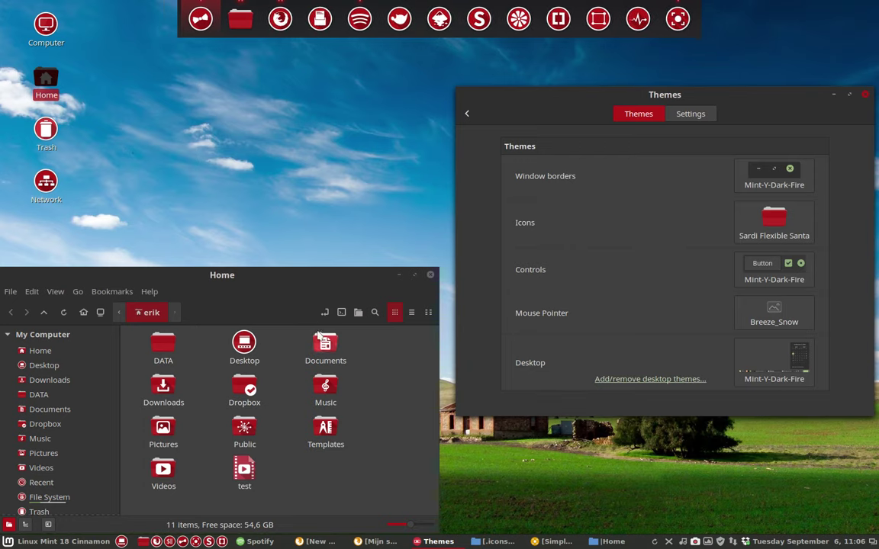
left_click(788, 227)
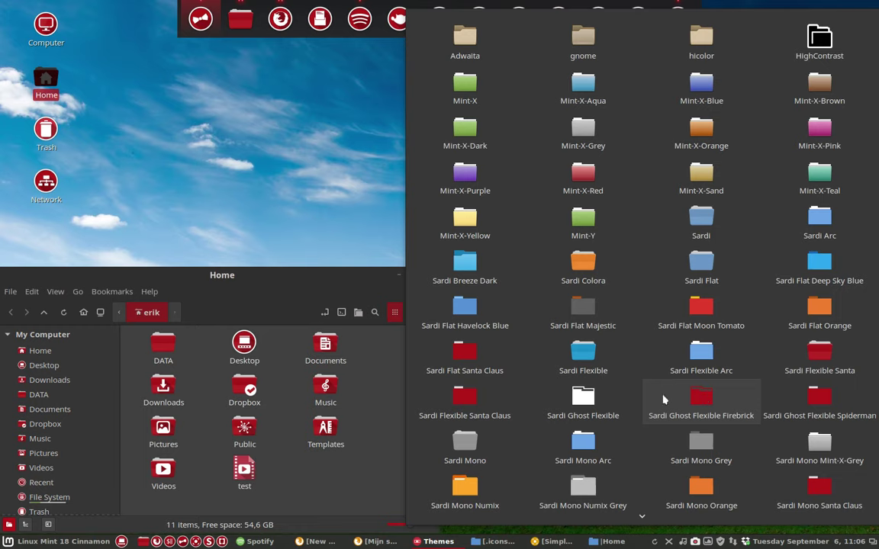
left_click(468, 400)
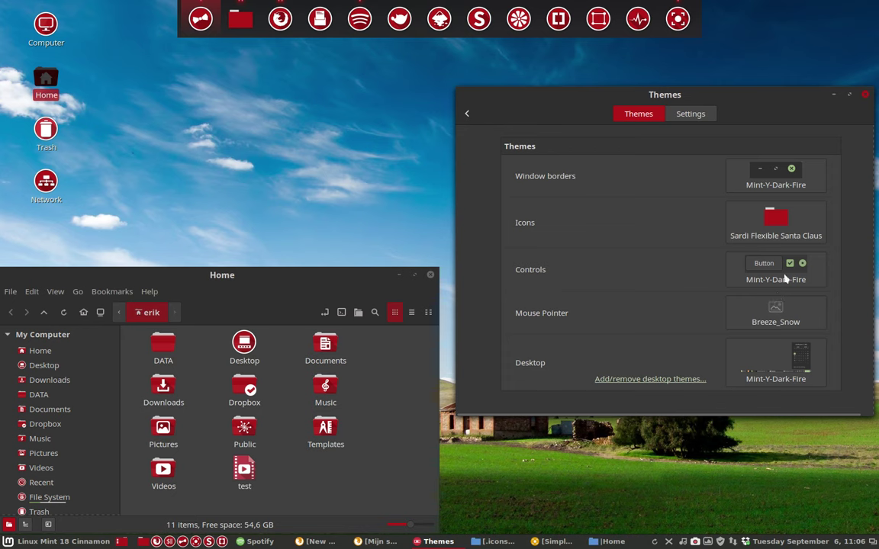
Switch the icons back to Sardi Flexible Santa and again to Sardi Flexible Santa Claus, and select all items in the Home folder.
left_click(779, 230)
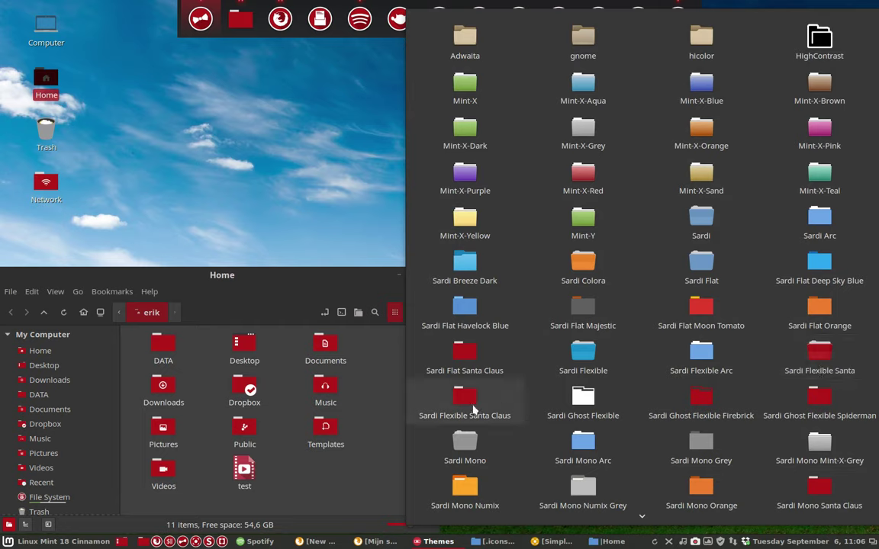
left_click(808, 358)
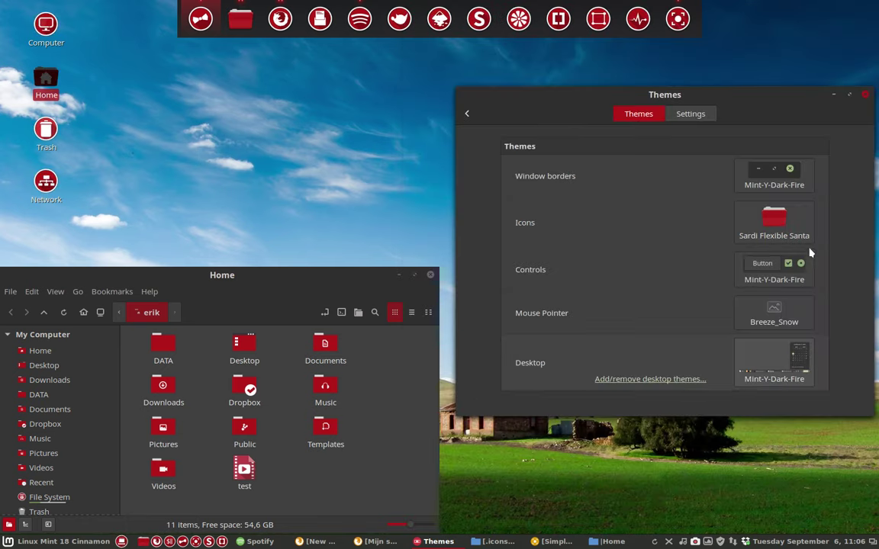
left_click(780, 220)
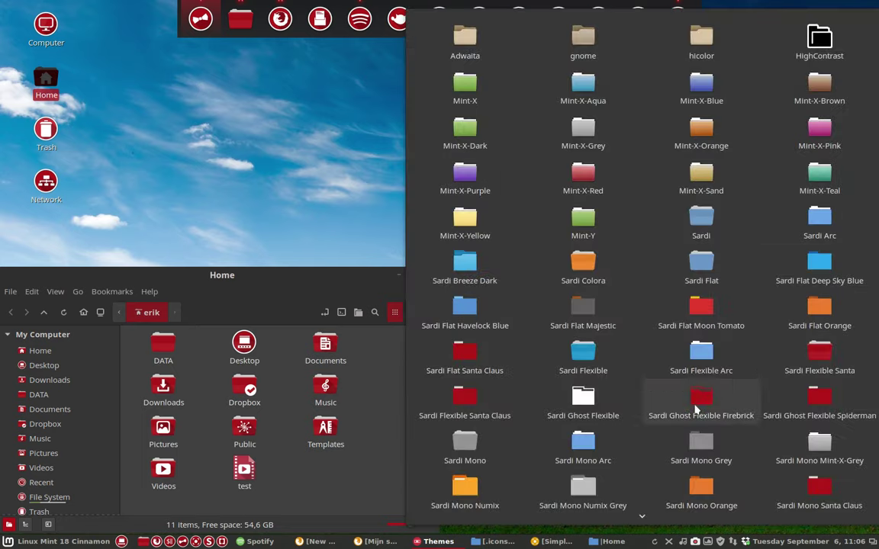
left_click(464, 410)
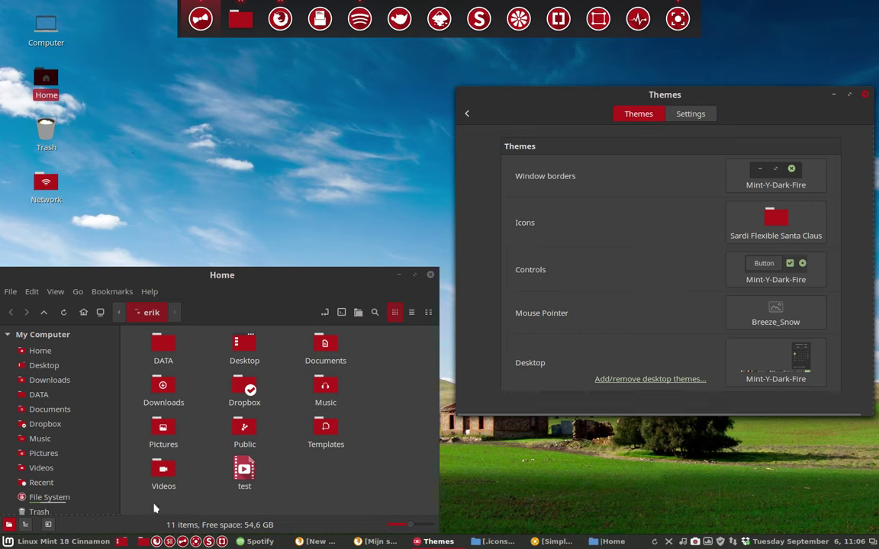
left_click_drag(154, 504, 384, 349)
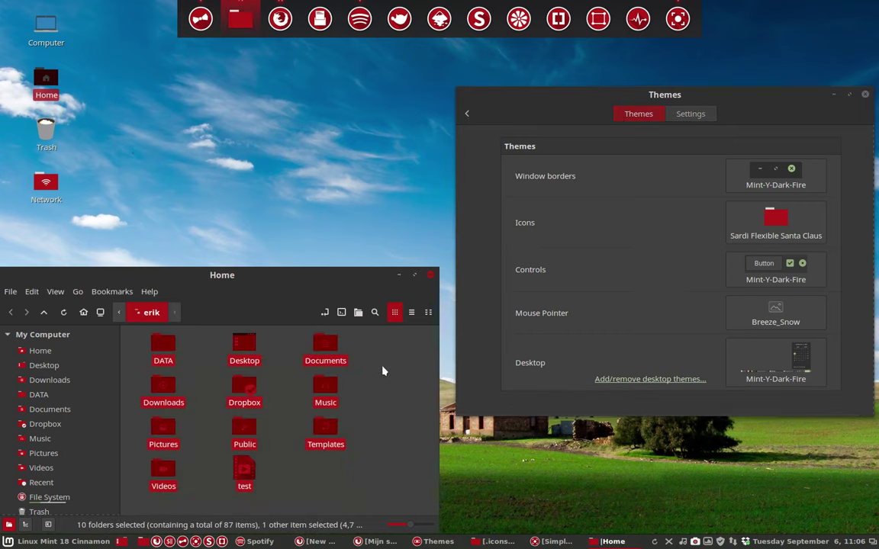
Set the icon theme to Sardi Ghost Flexible and clear the selection in the Home folder.
left_click(779, 226)
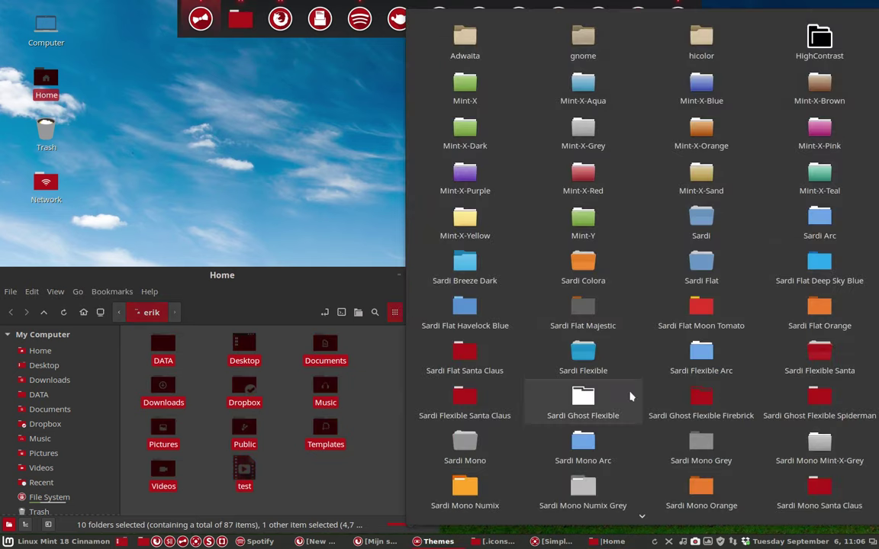
left_click(595, 398)
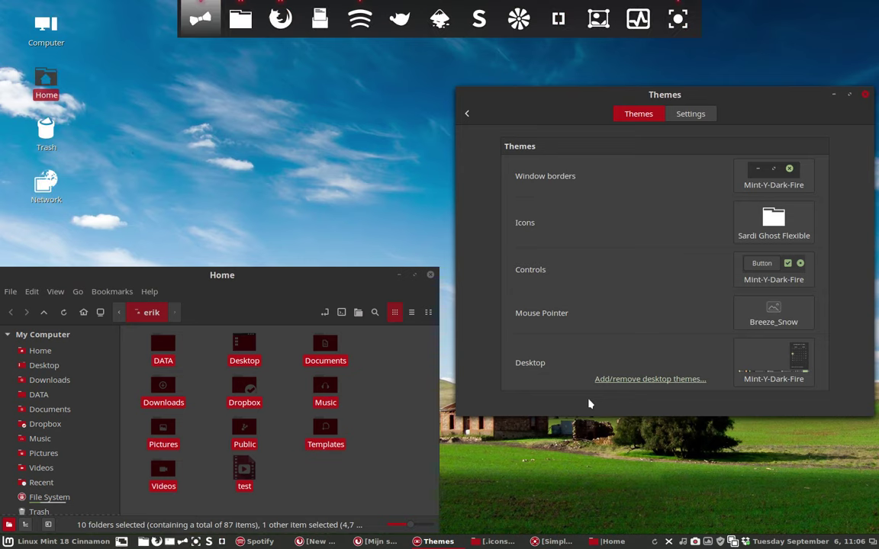
left_click(418, 470)
Apply the Sardi Ghost Flexible Firebrick icon theme, followed by Sardi Ghost Flexible Spiderman, and activate the Home folder window.
left_click(762, 238)
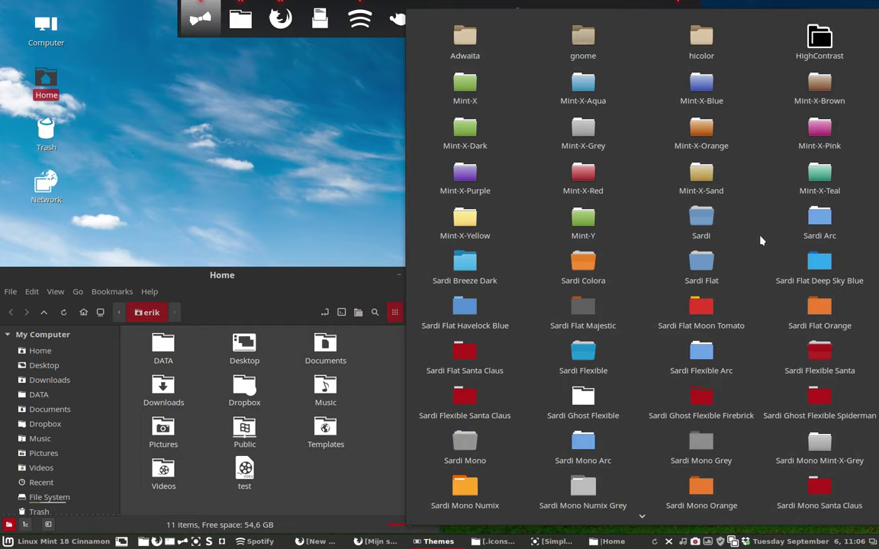
left_click(706, 405)
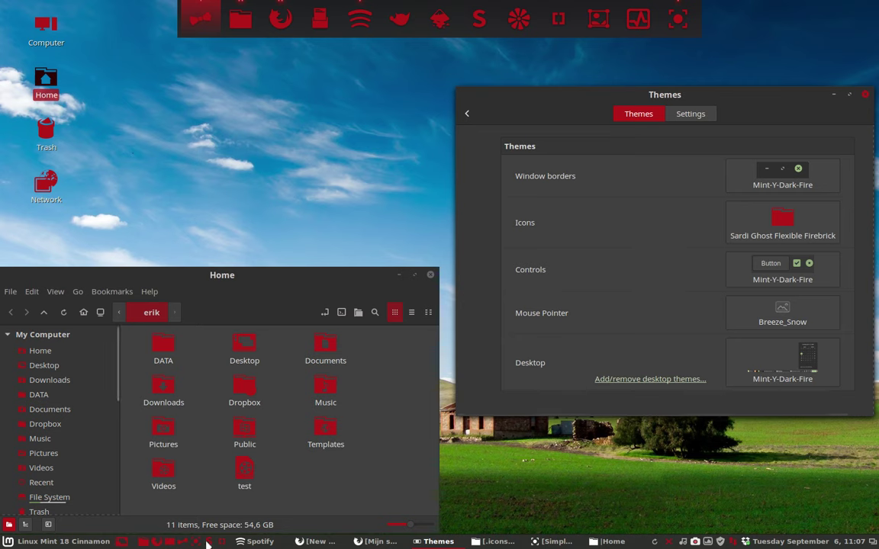
left_click(779, 229)
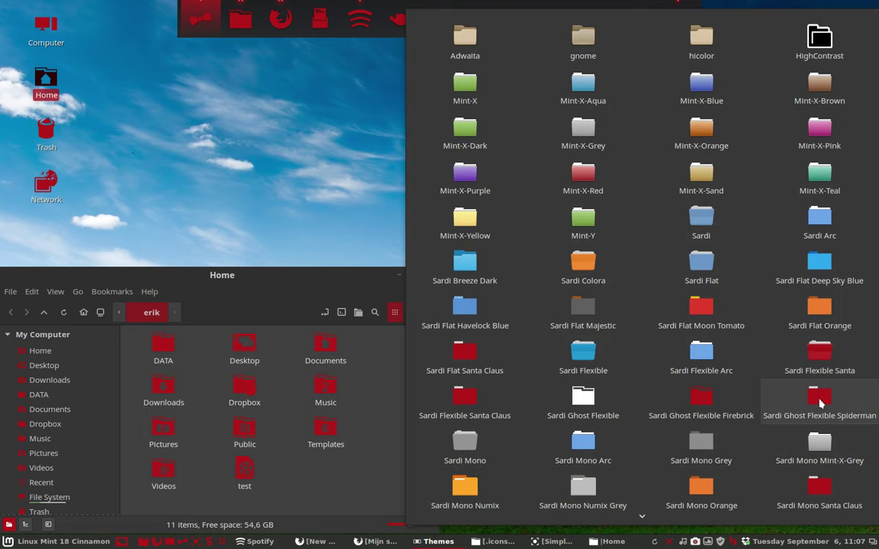
left_click(821, 403)
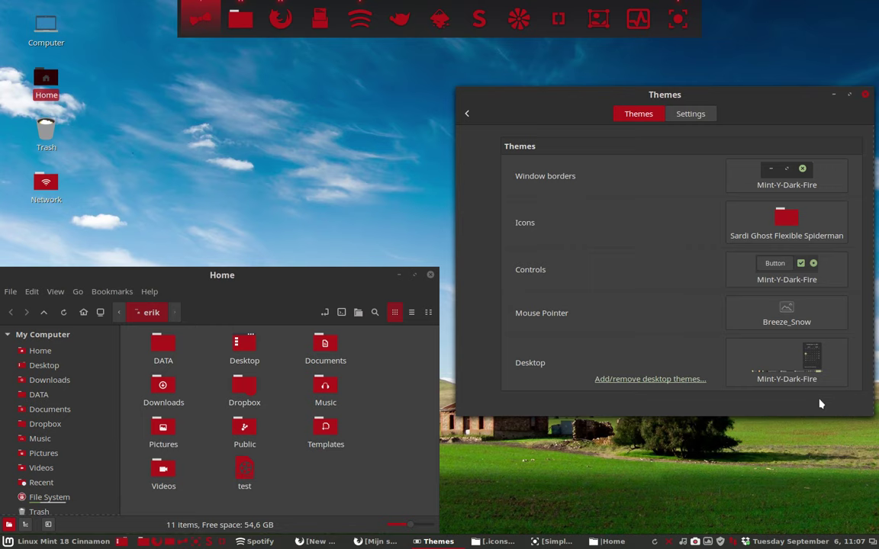
left_click(244, 294)
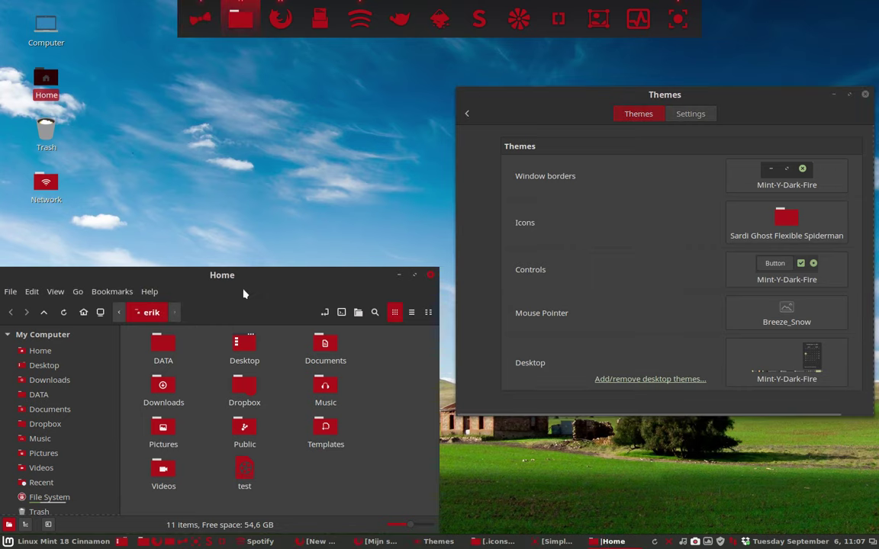
Apply the Sardi Mono Santa Claus icon theme, followed by Sardi Flat Moon Tomato.
left_click(795, 236)
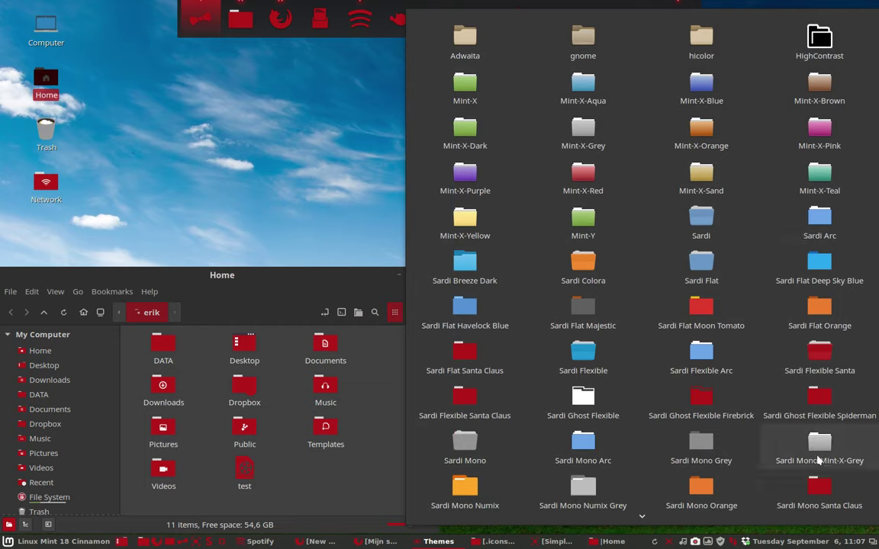
left_click(821, 498)
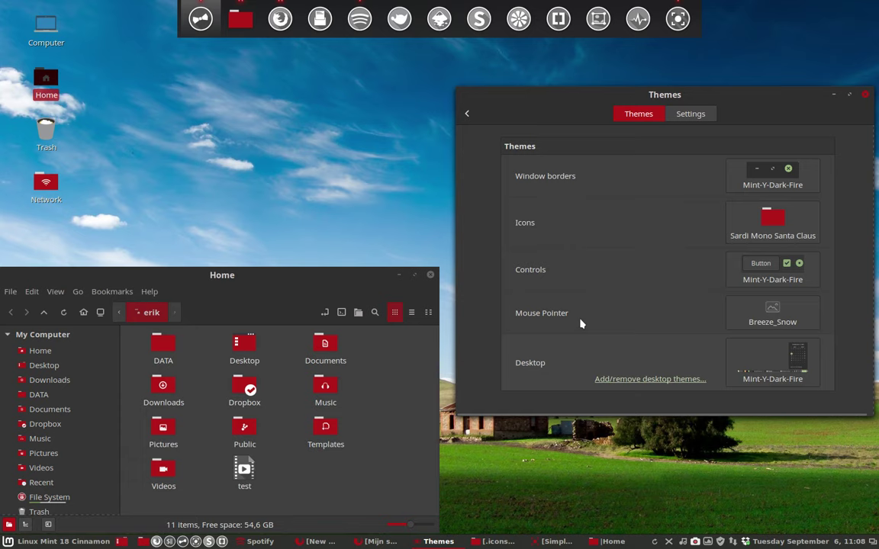
left_click(773, 220)
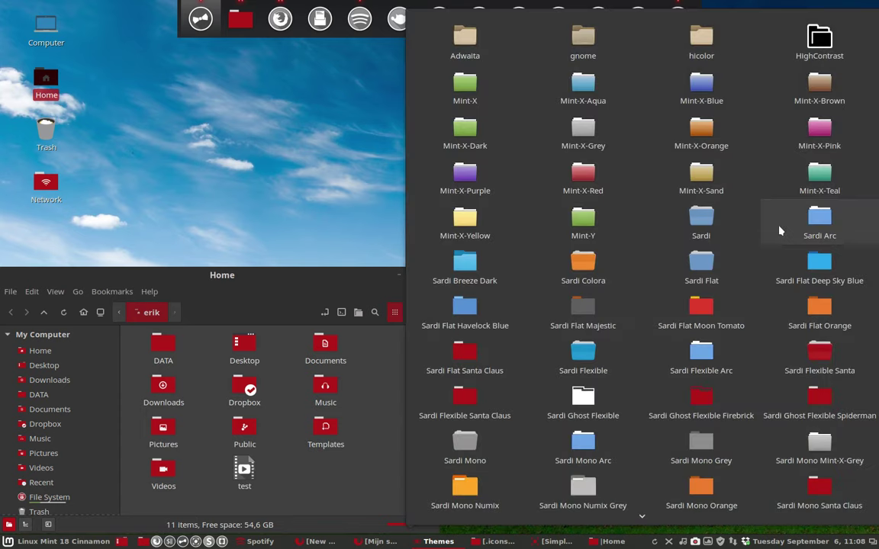
left_click(701, 312)
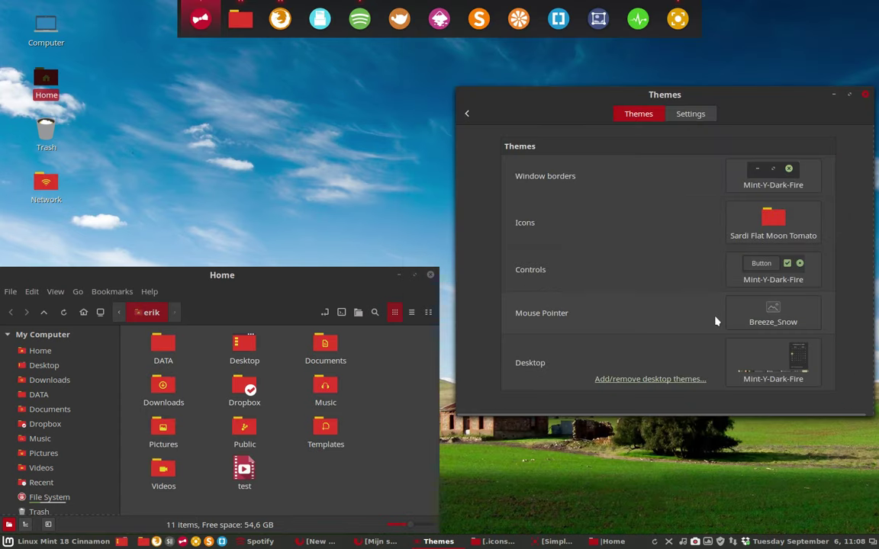